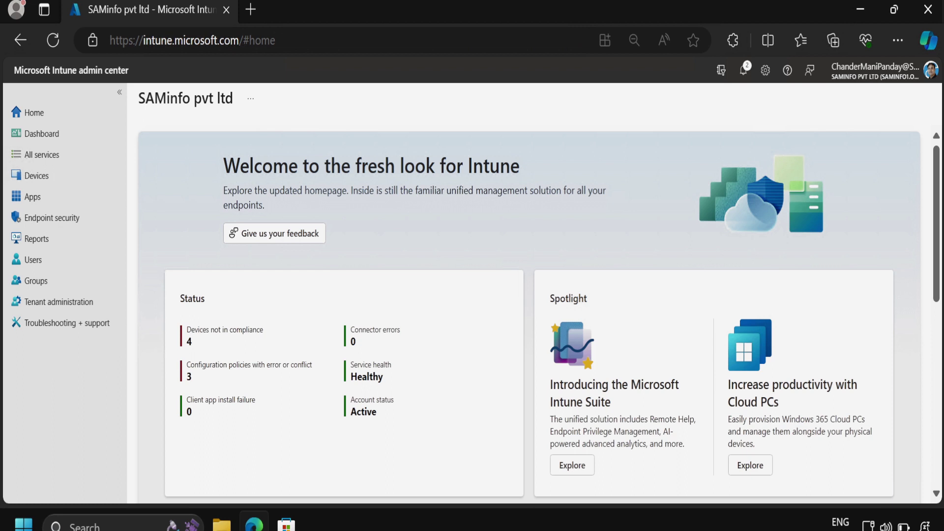
- Start adding a macOS app with app type Microsoft 365 Apps for macOS
click(33, 200)
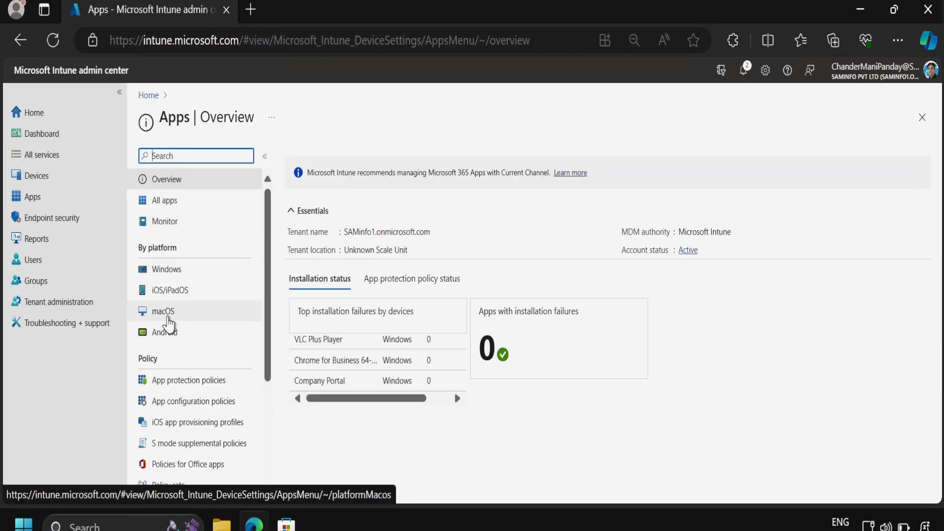
click(167, 317)
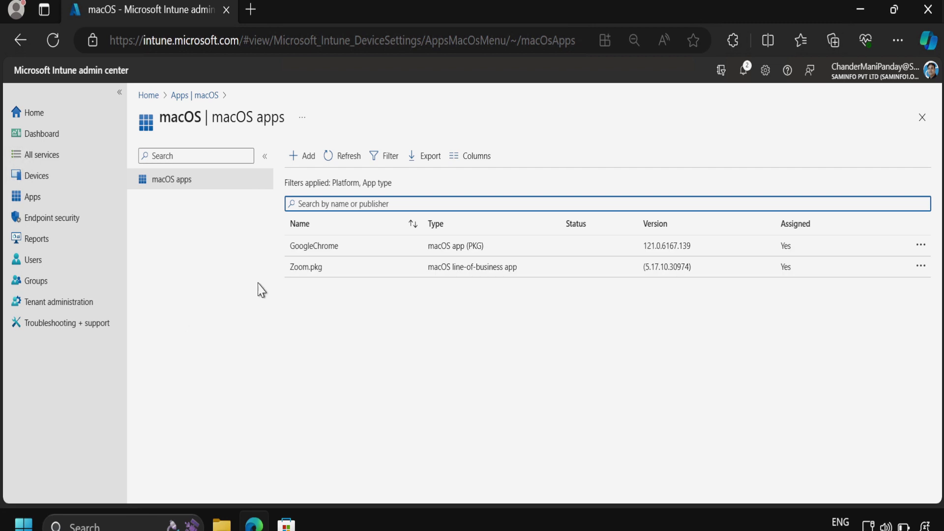
click(307, 158)
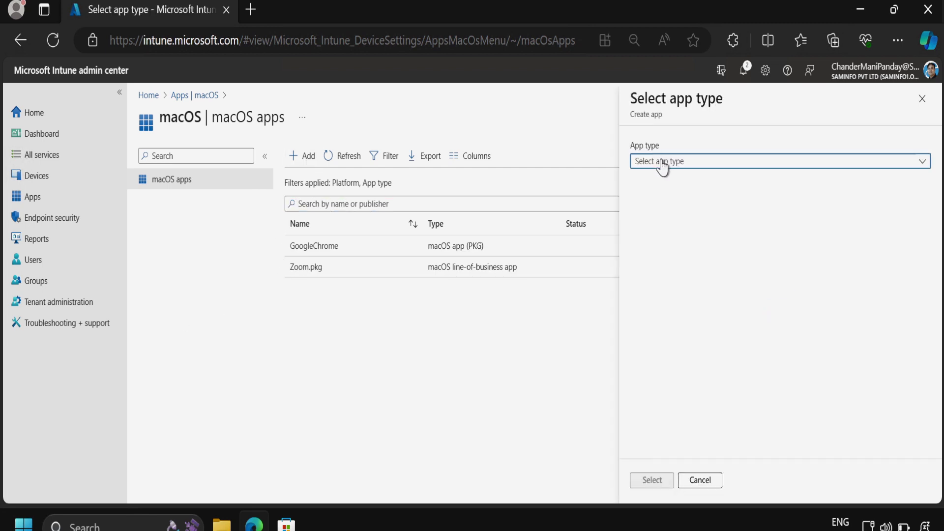
click(660, 163)
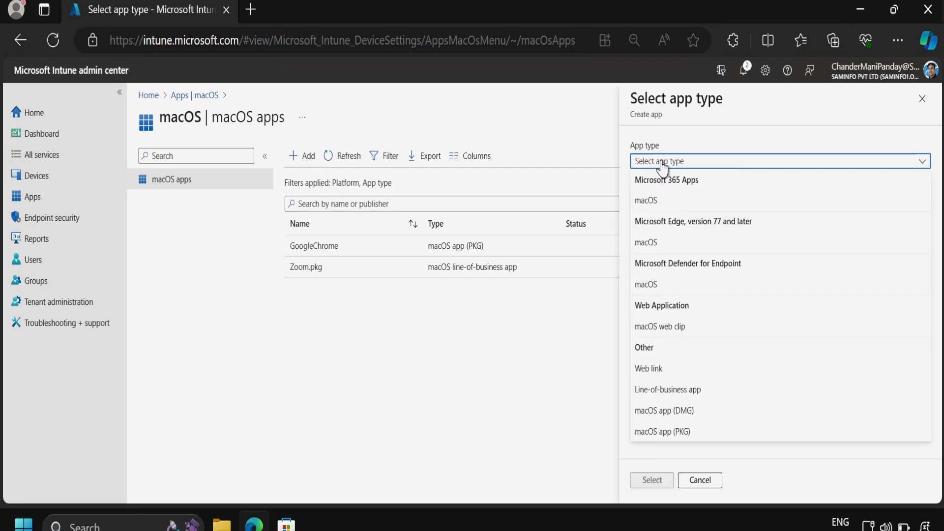
click(658, 206)
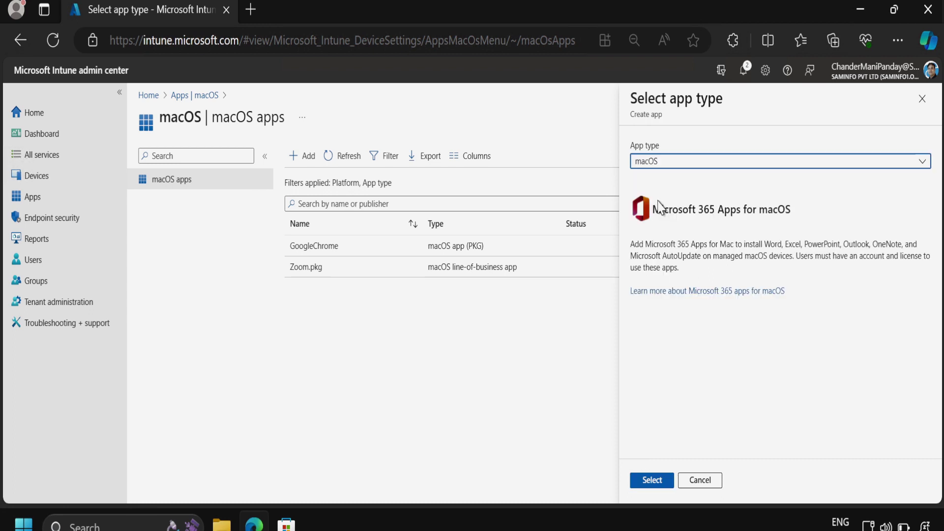
- Confirm the Microsoft 365 Apps for macOS app type to reach the App information page
click(653, 484)
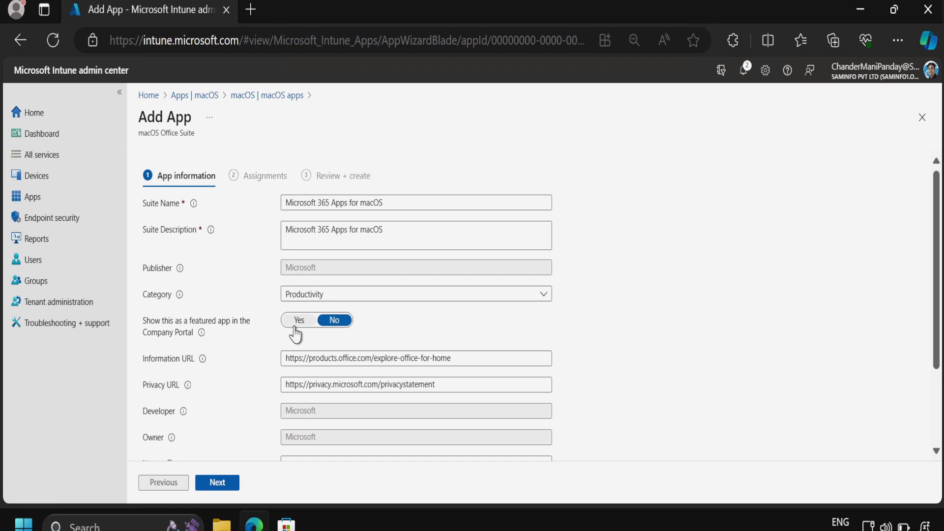
scroll(310, 384, down, 3)
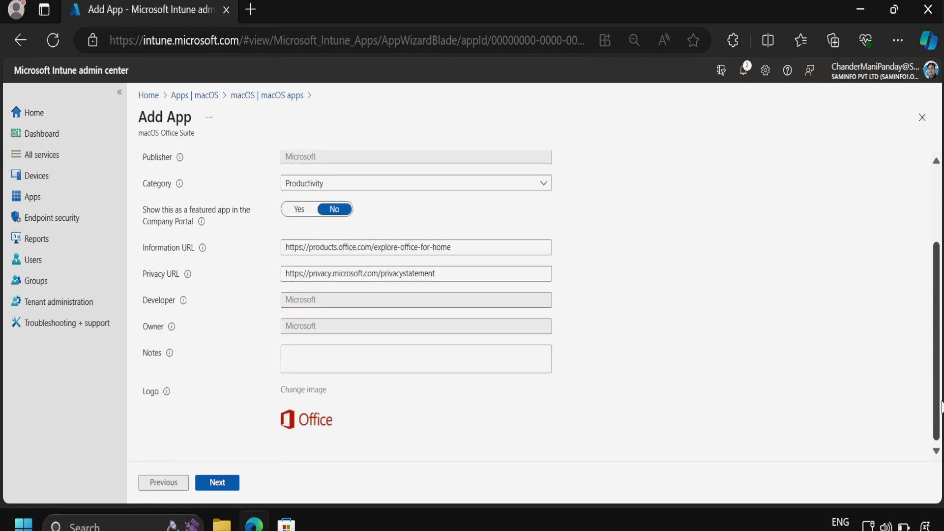
- Assign the app as available for enrolled devices to all users and create it
click(230, 486)
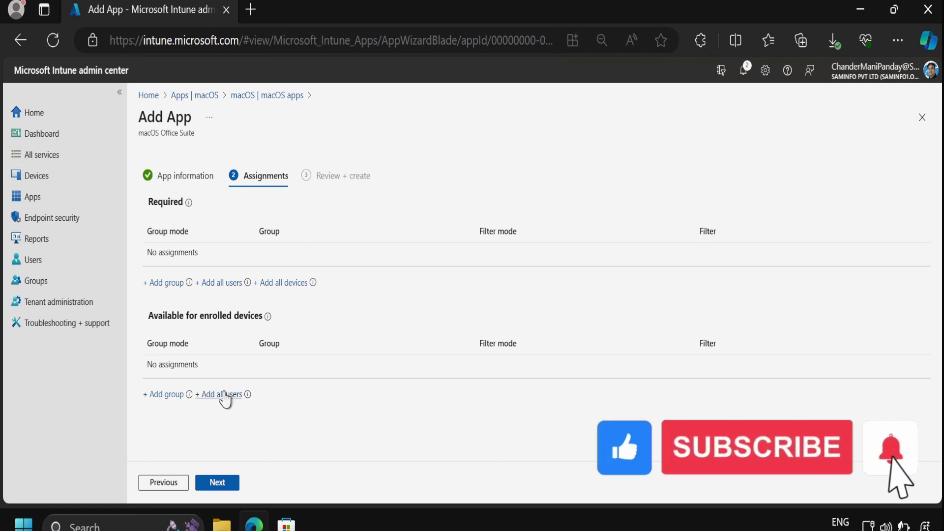
click(226, 394)
click(220, 482)
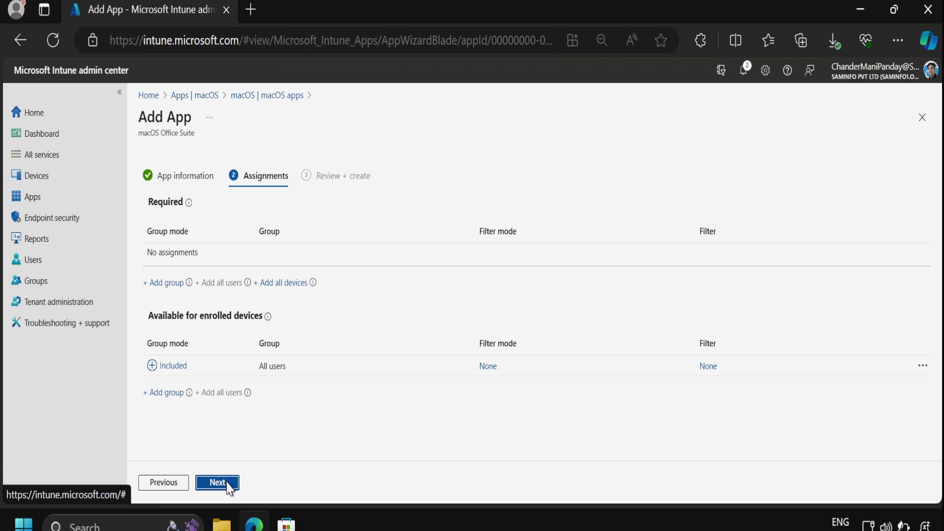
click(229, 488)
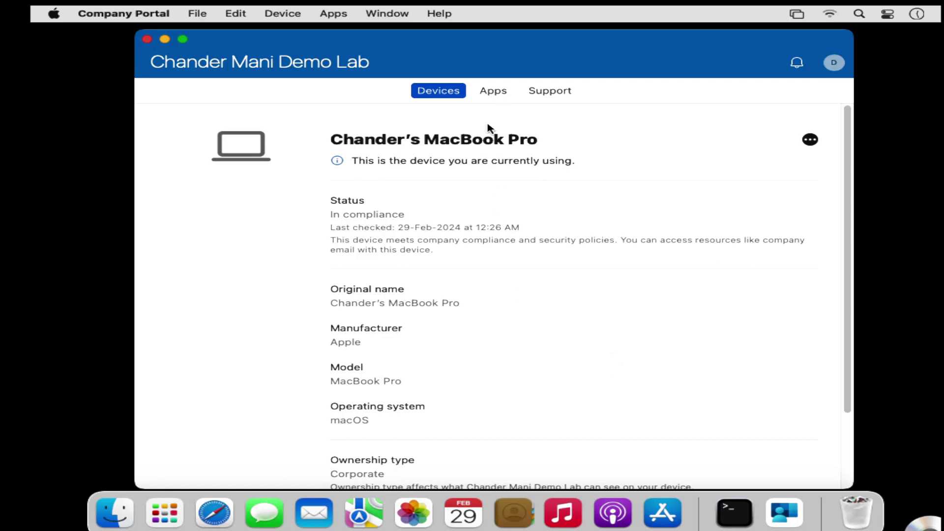
- Show the Apps list in the Mac Company Portal
click(492, 92)
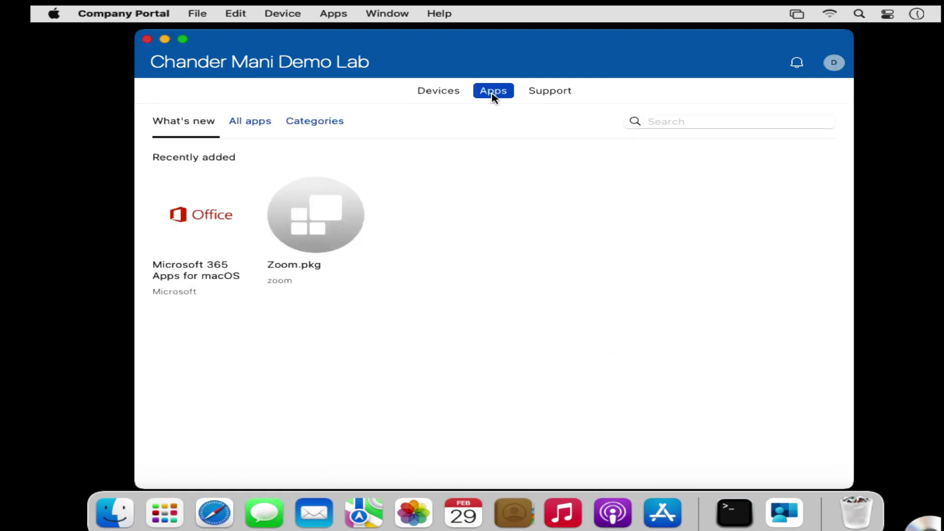
- Open the Microsoft 365 Apps for macOS details page showing its Install button
click(204, 245)
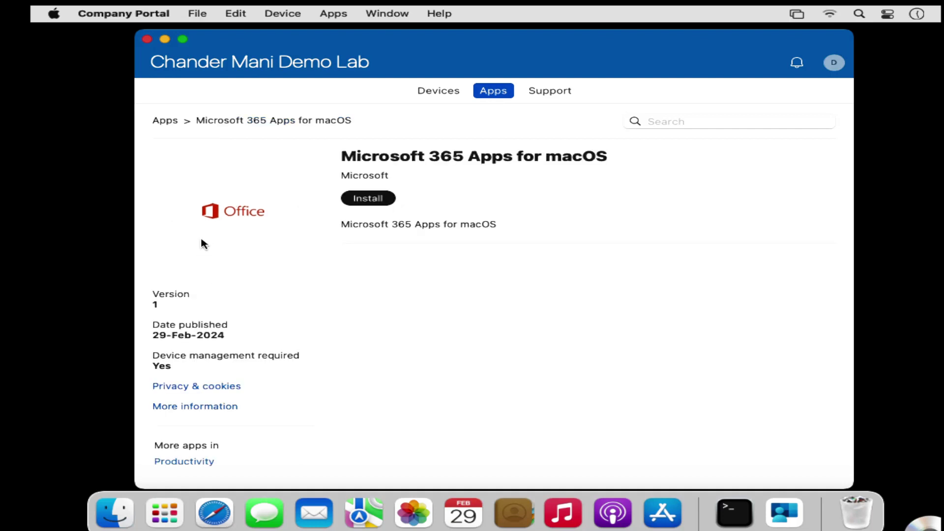